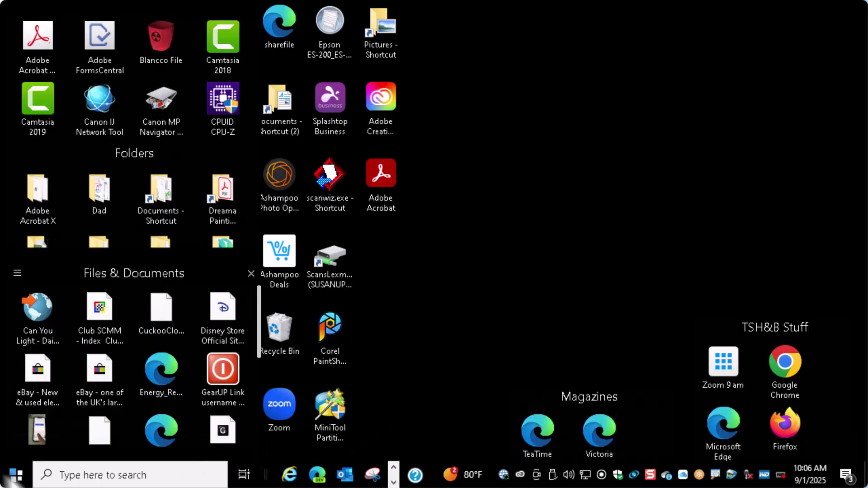
# - Open Command Prompt as administrator and query the registry key "HKCU\SOFTWARE\Microsoft\Windows NT\CurrentVersion\Windows\ConsumerESU" with reg.exe
pyautogui.rightClick(25, 477)
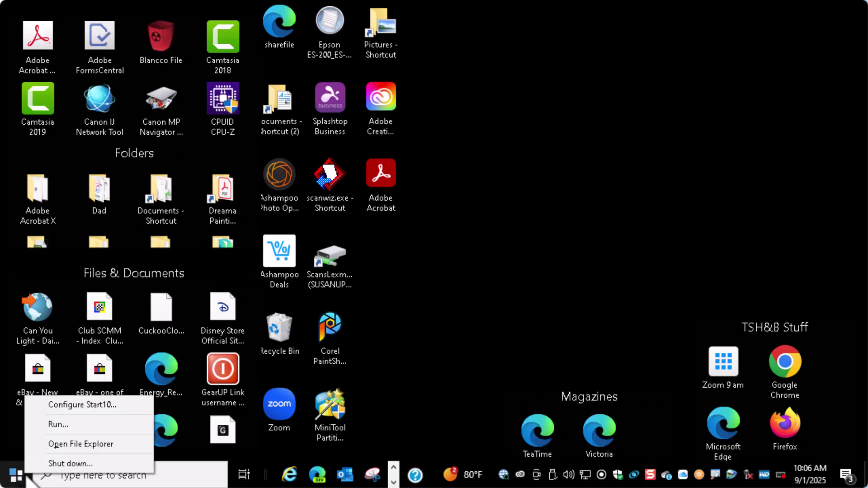
pyautogui.rightClick(16, 481)
pyautogui.click(13, 483)
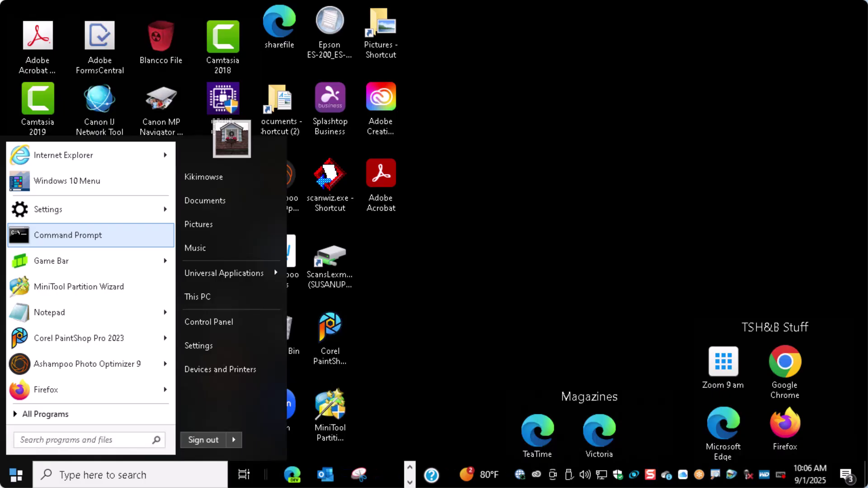
pyautogui.rightClick(50, 235)
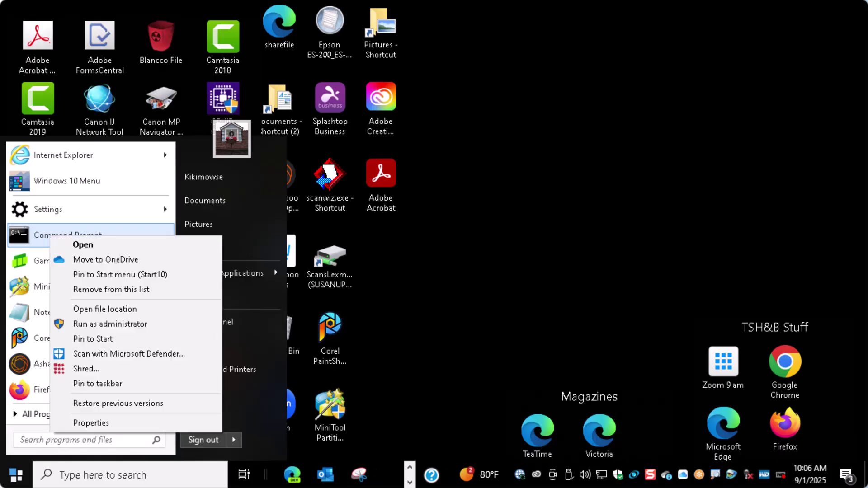
pyautogui.click(117, 324)
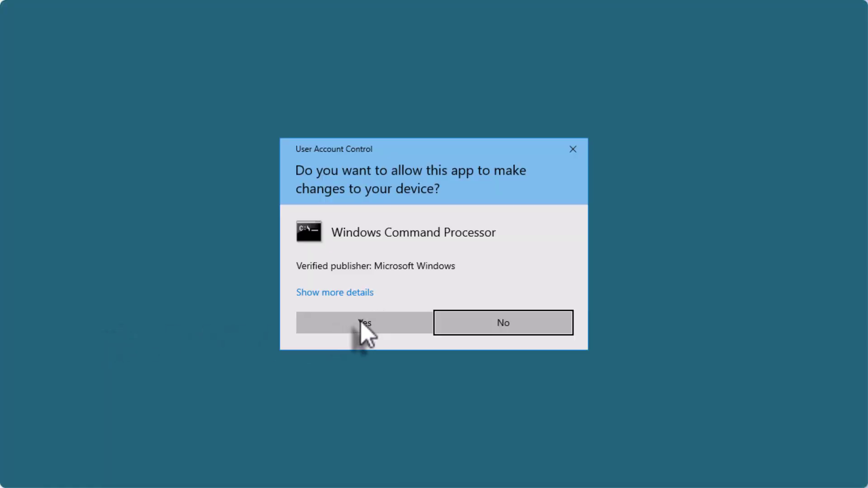
pyautogui.click(360, 323)
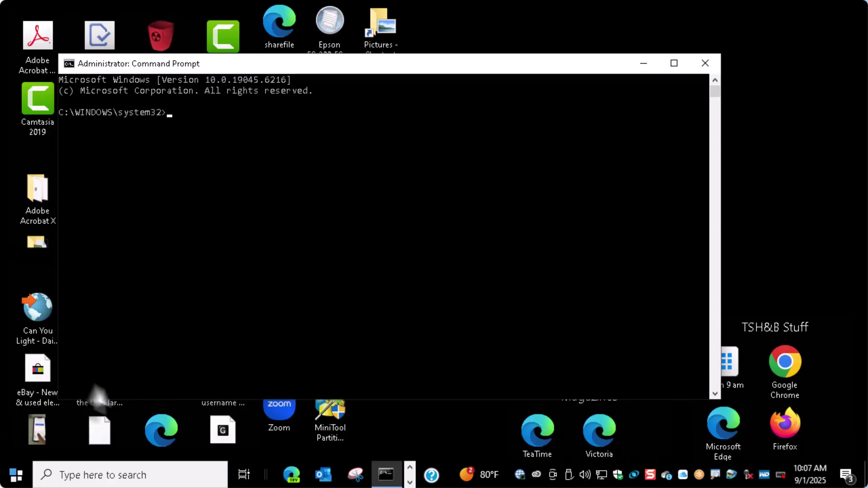
pyautogui.write('reg.exe query "HKCU\\SOFTWARE\\Microsoft\\Windows NT\\CurrentVersion\\Windows\\ConsumerESU"')
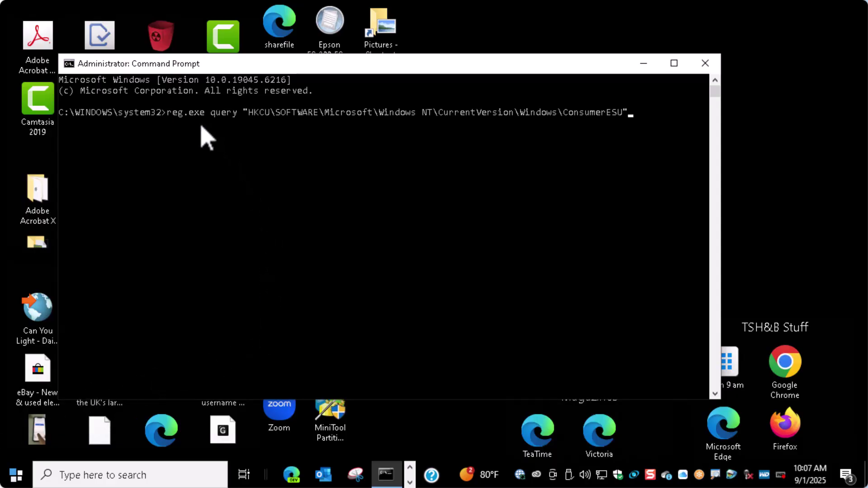
pyautogui.press('Return')
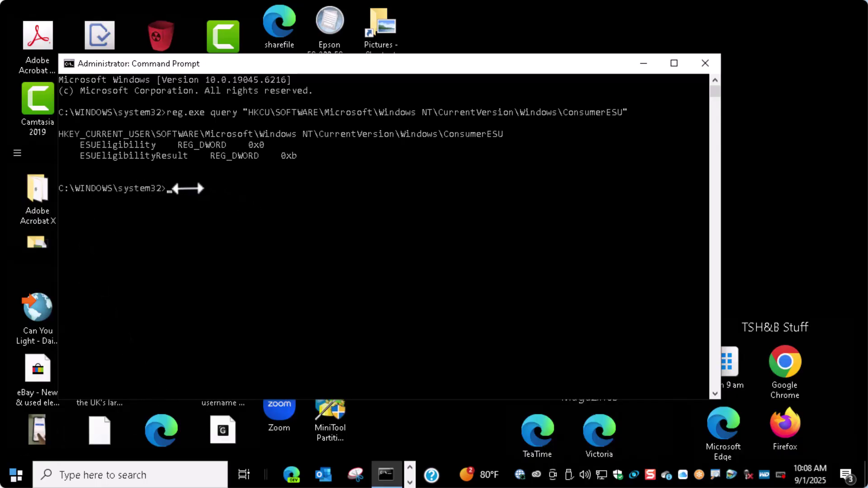
# - Use sc.exe to set the DiagTrack service's startup to auto and start the service
pyautogui.write('sc.exe config DiagTrack start= auto sc.exe start DiagTrack')
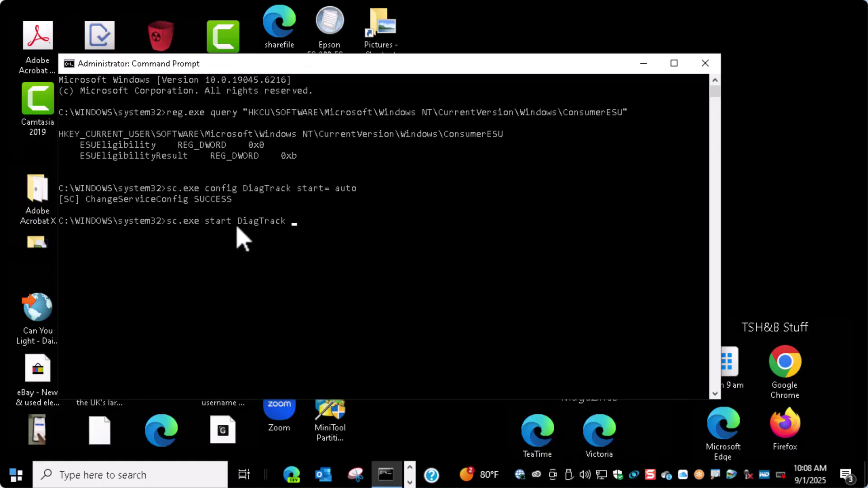
pyautogui.press('Return')
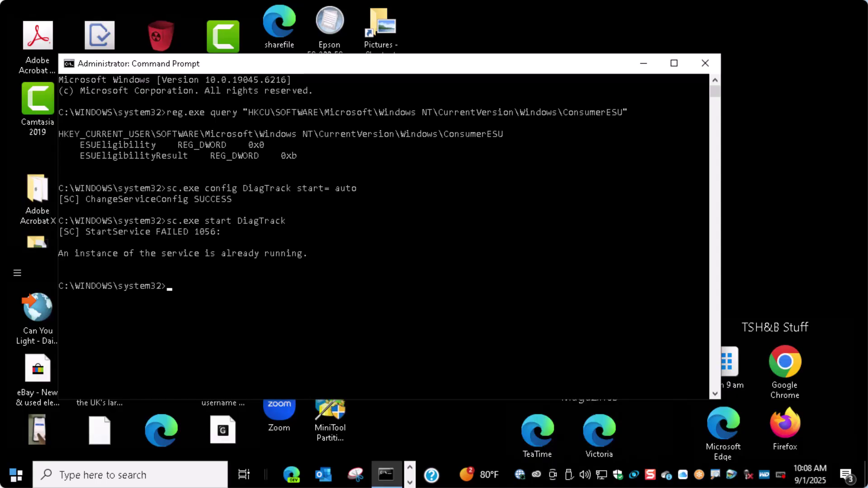
pyautogui.rightClick(225, 298)
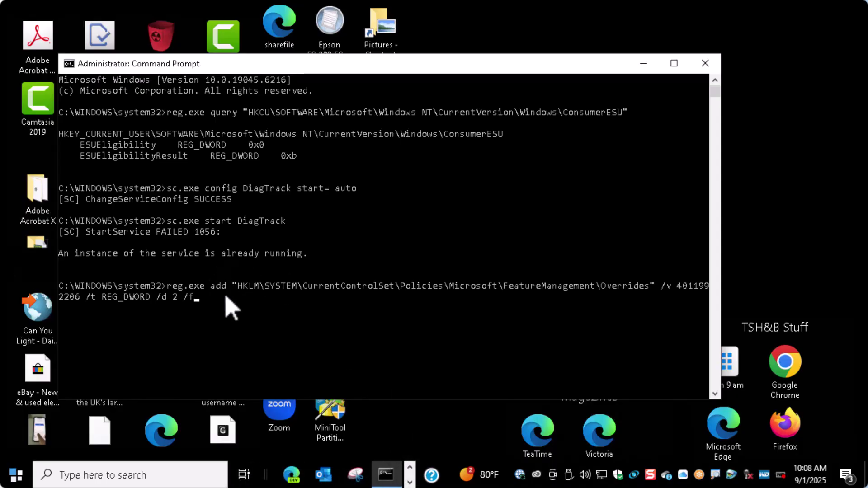
pyautogui.press('Return')
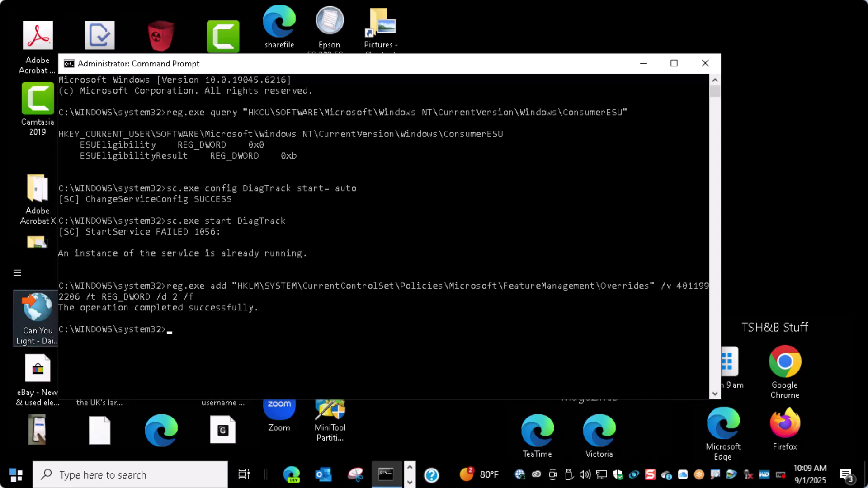
pyautogui.rightClick(22, 478)
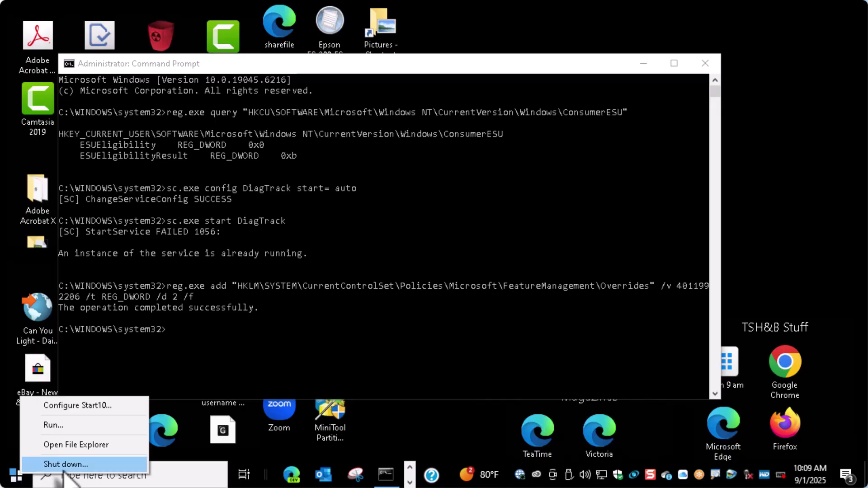
pyautogui.click(18, 478)
pyautogui.click(19, 479)
pyautogui.moveTo(233, 439)
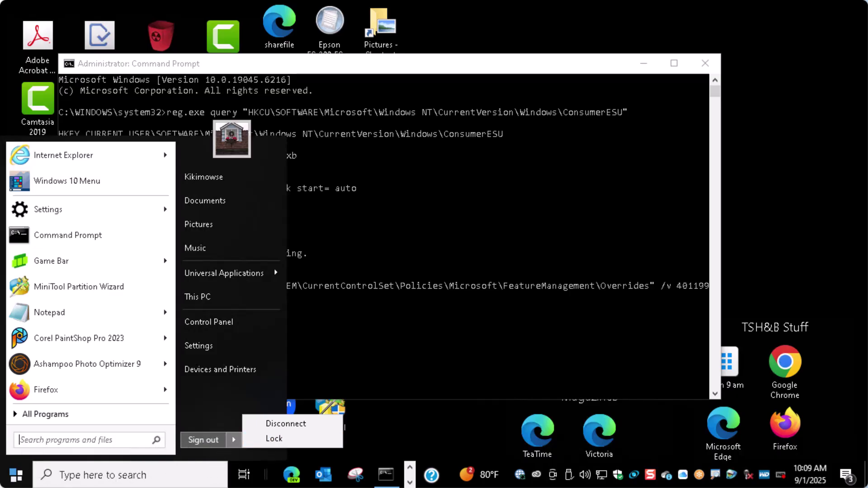
pyautogui.press('Escape')
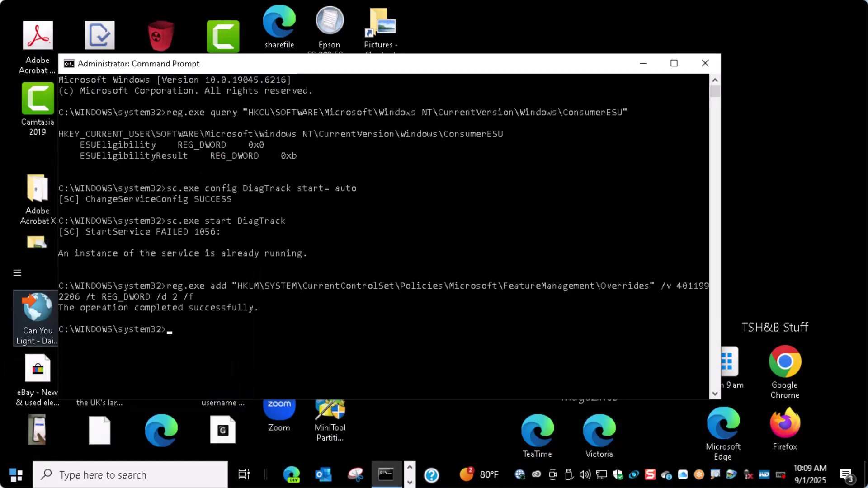
# - Restart the computer through the Shut Down Windows dialog, forcing the restart despite the open apps
pyautogui.rightClick(14, 478)
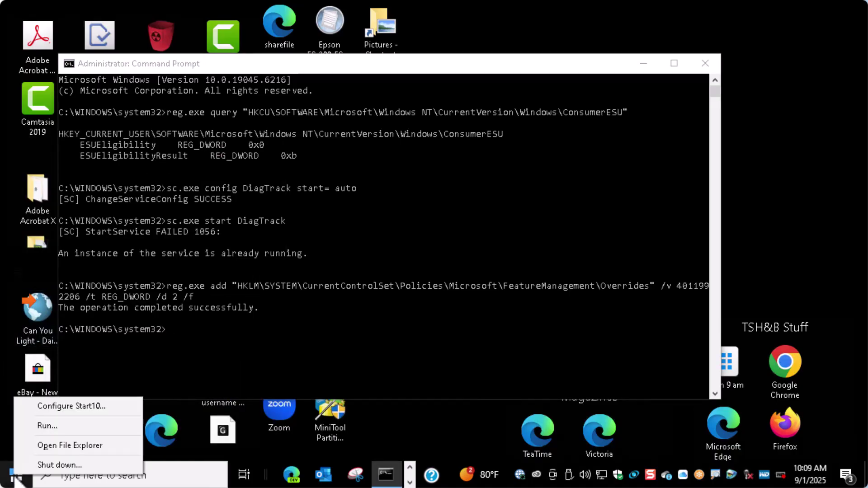
pyautogui.click(51, 465)
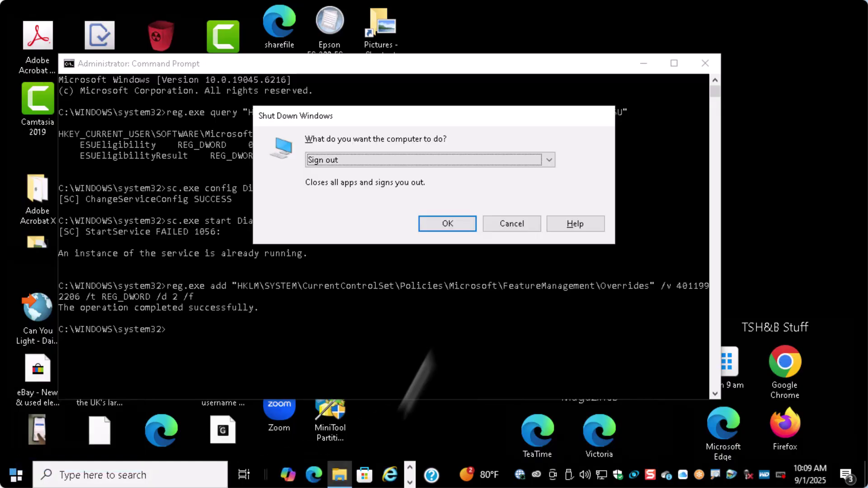
pyautogui.click(337, 160)
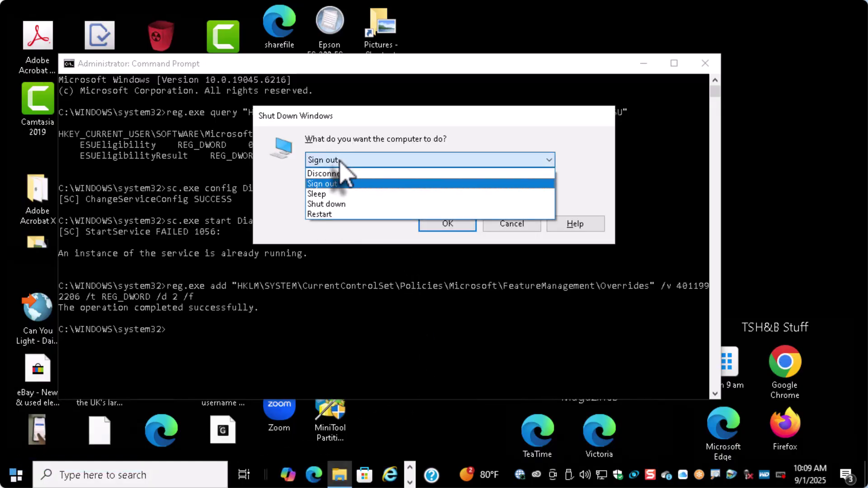
pyautogui.click(316, 214)
pyautogui.click(445, 224)
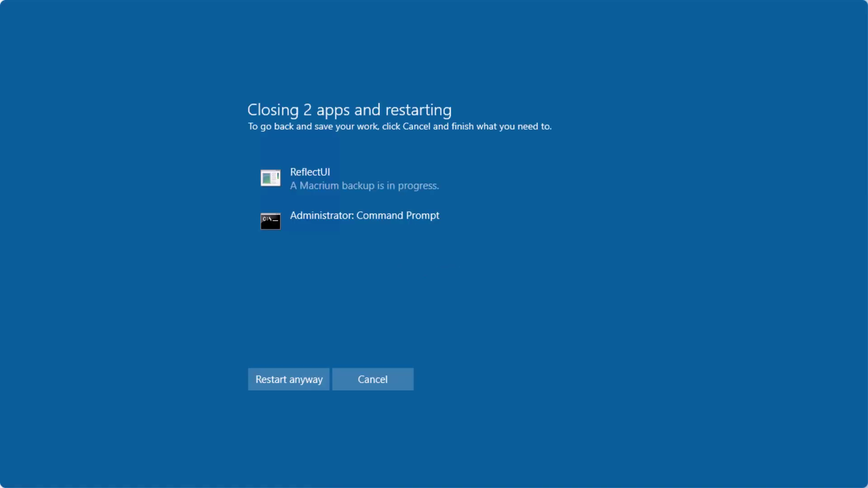
pyautogui.click(293, 384)
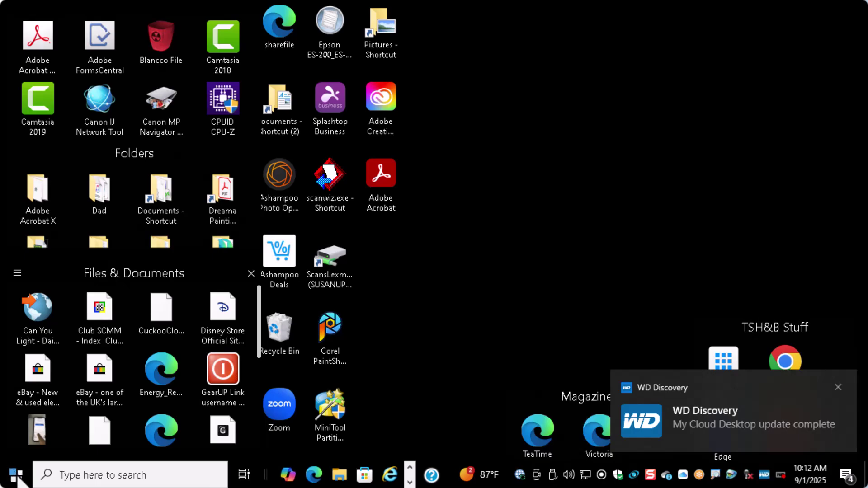
# - Open Command Prompt as administrator and run "cmd /c ClipESUConsumer.exe -evaluateEligibility"
pyautogui.rightClick(18, 481)
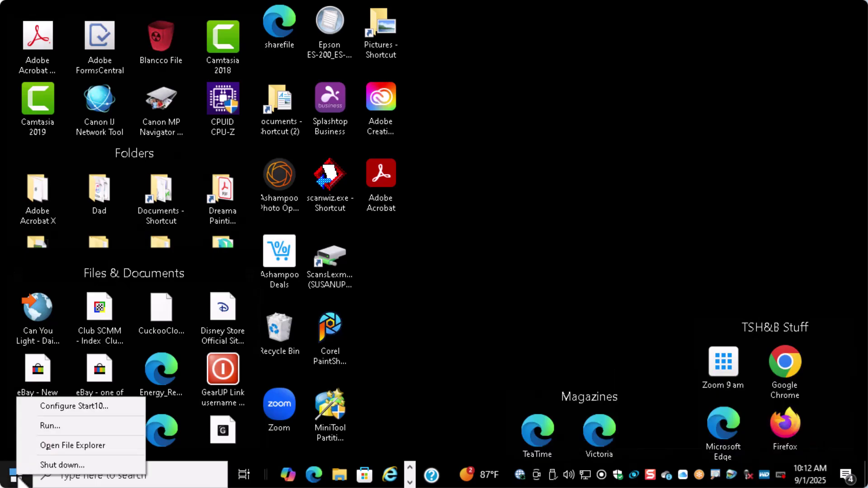
pyautogui.click(20, 479)
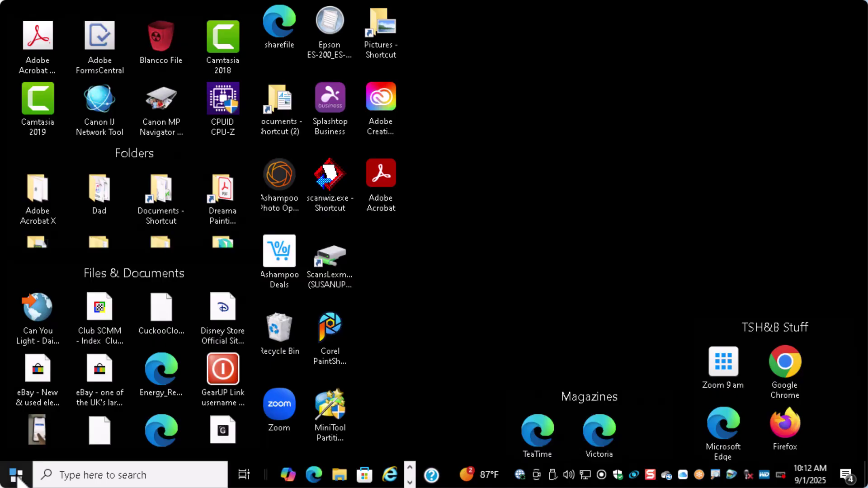
pyautogui.click(18, 481)
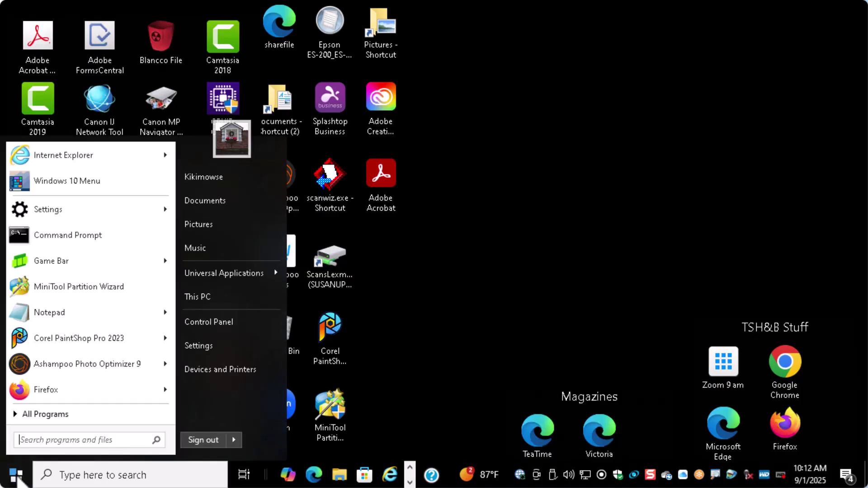
pyautogui.click(67, 235)
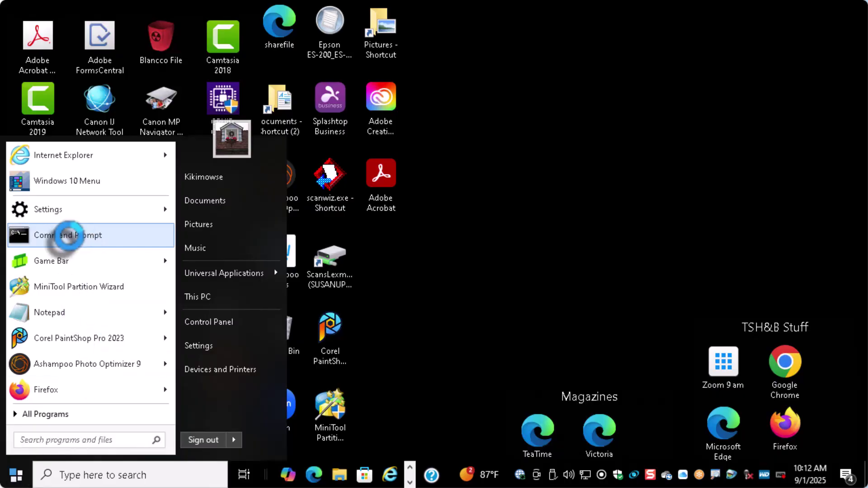
pyautogui.rightClick(68, 235)
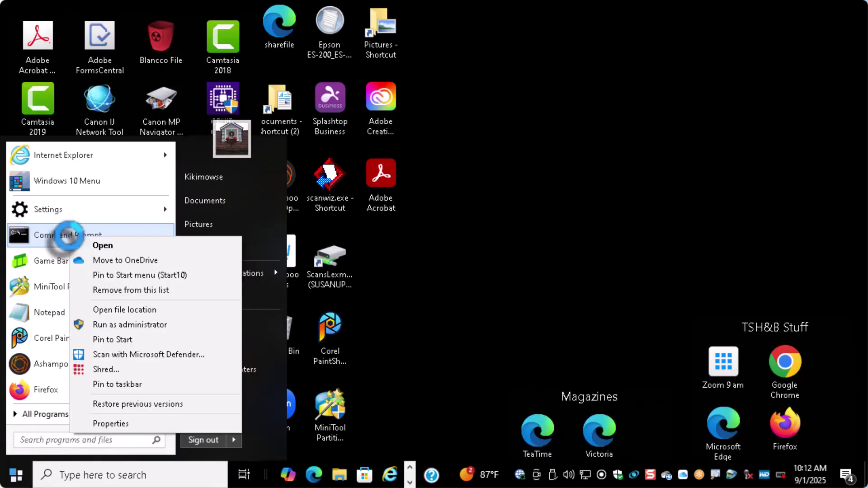
pyautogui.click(131, 324)
pyautogui.click(364, 332)
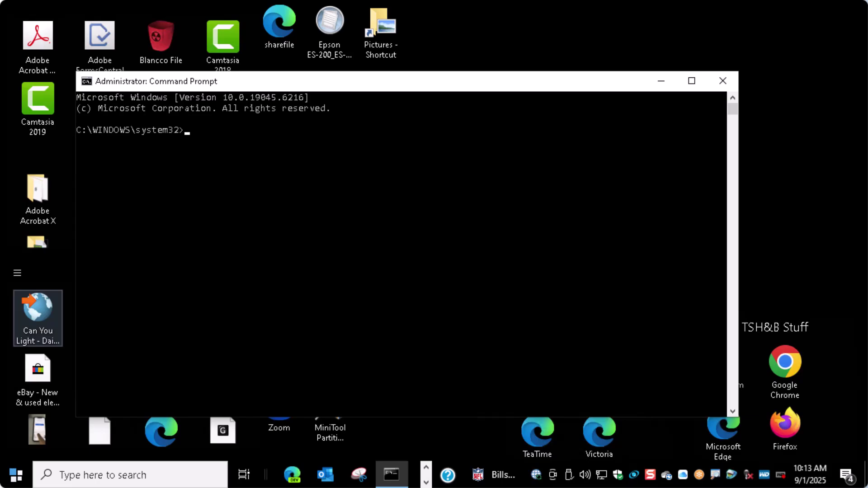
pyautogui.rightClick(244, 154)
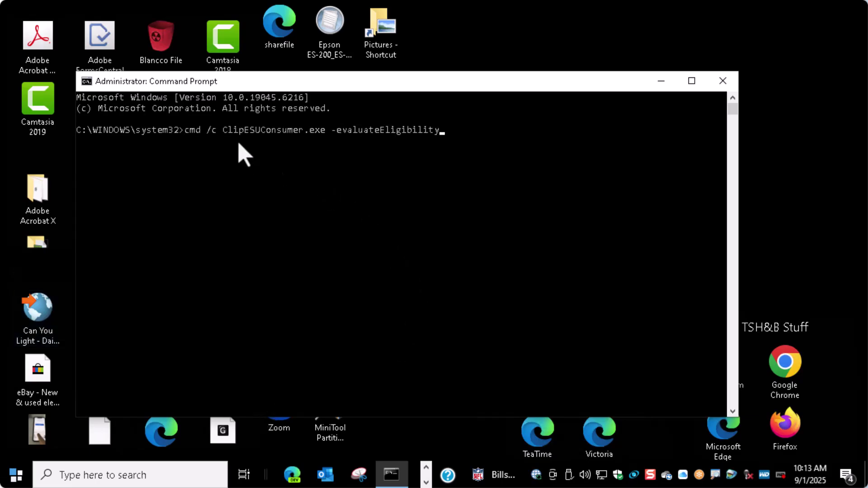
pyautogui.press('Return')
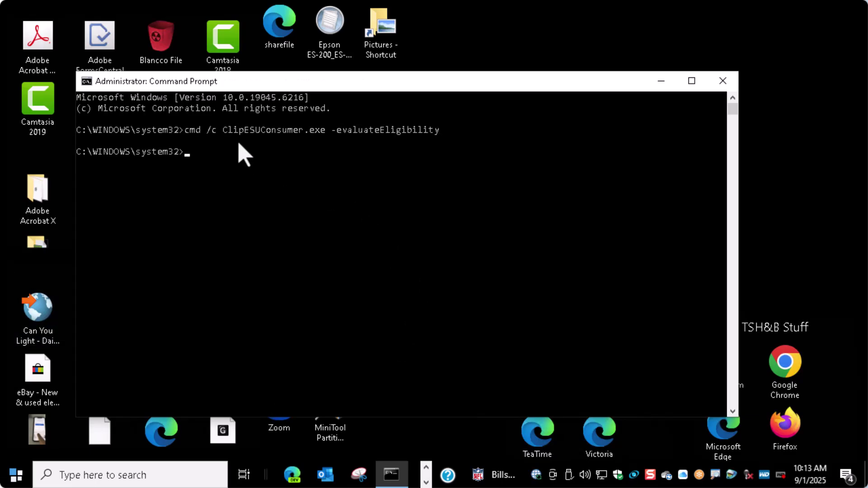
# - Examine the Extended Security Updates enrollment information on the Windows Update settings page, and close Settings
pyautogui.click(16, 475)
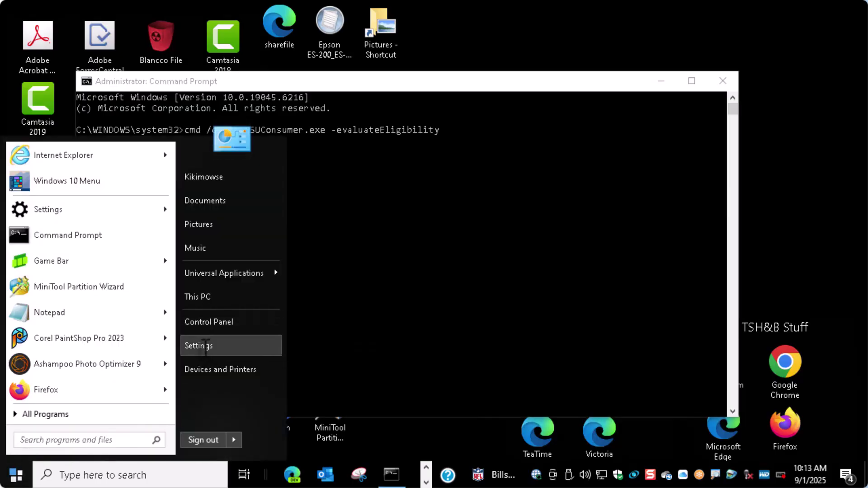
pyautogui.click(199, 346)
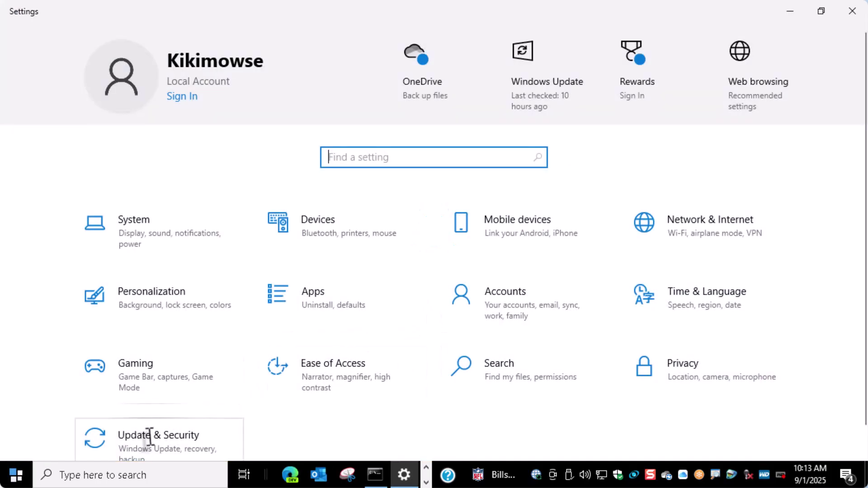
pyautogui.click(150, 437)
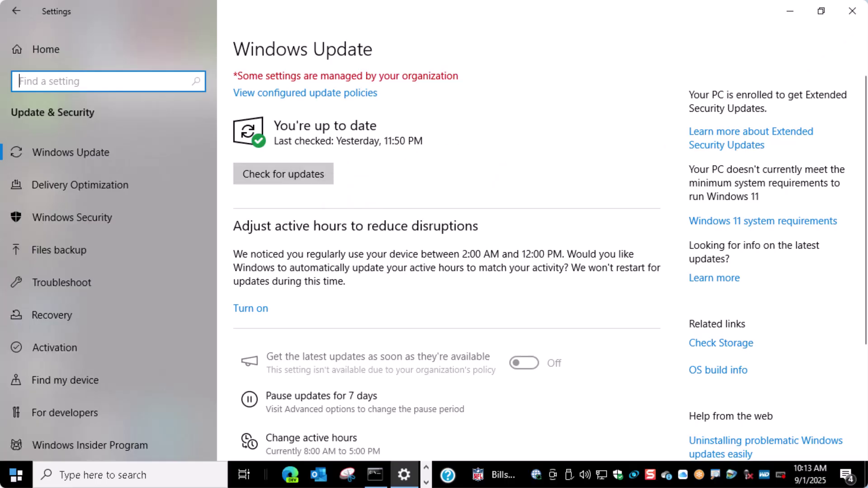
pyautogui.click(844, 10)
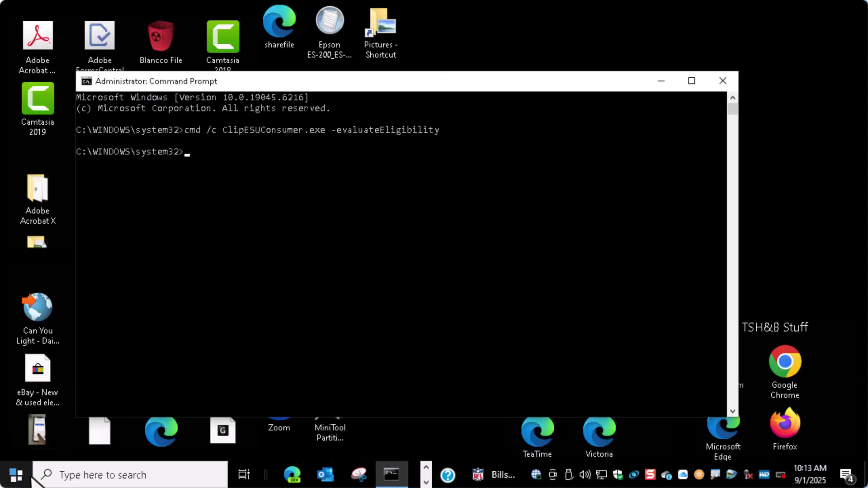
# - Reopen the Windows Update settings page and start a check for updates
pyautogui.click(16, 475)
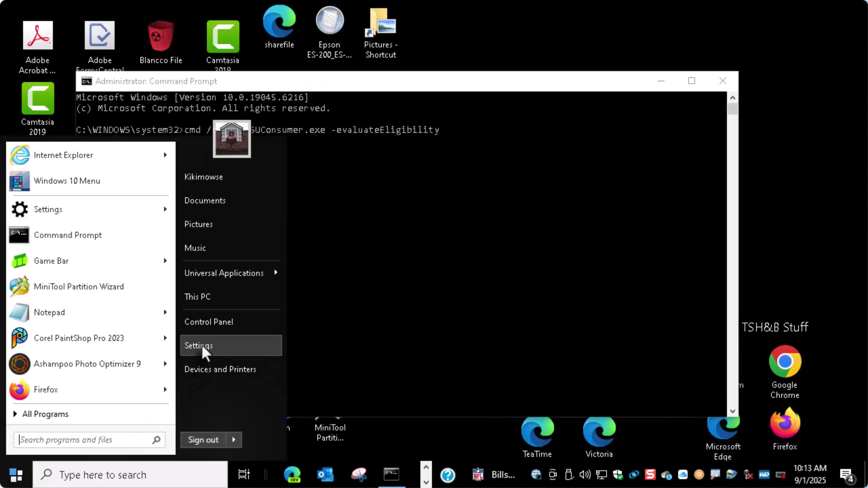
pyautogui.click(202, 348)
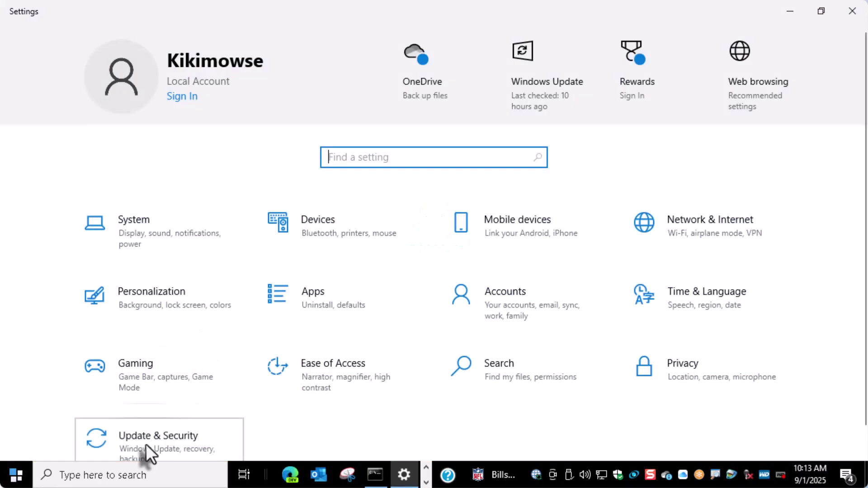
pyautogui.click(149, 446)
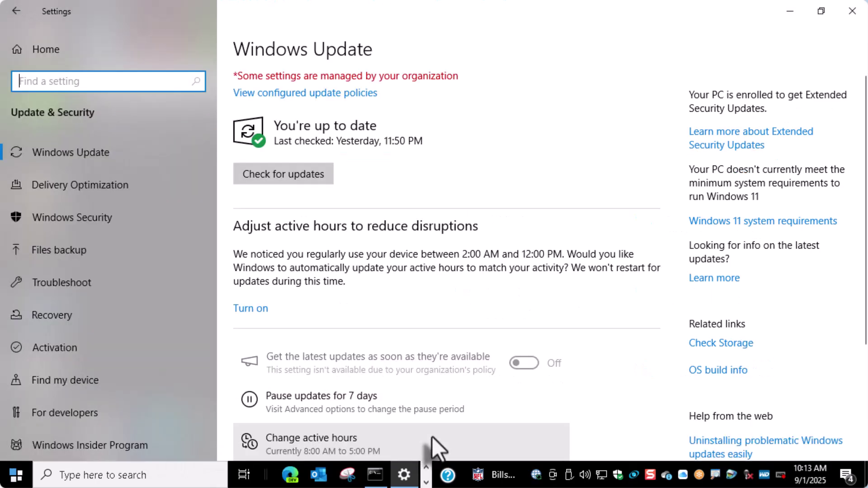
pyautogui.scroll(-3, 455, 324)
pyautogui.scroll(2, 453, 311)
pyautogui.click(258, 105)
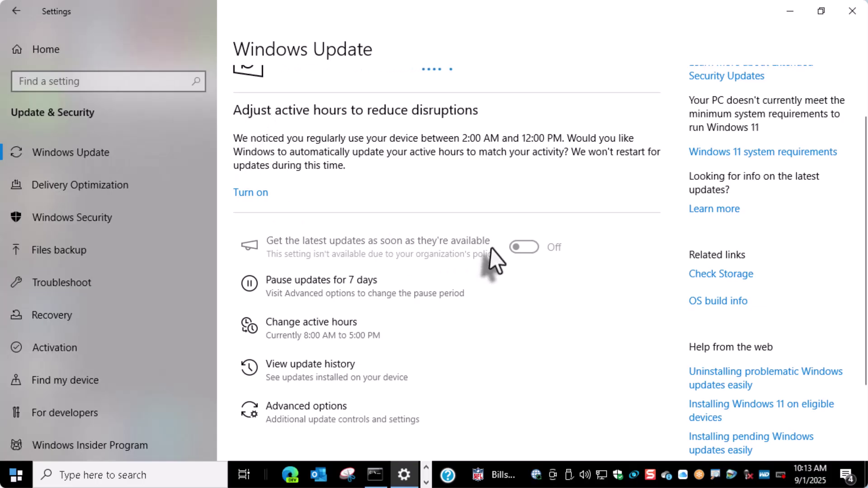
pyautogui.scroll(2, 493, 253)
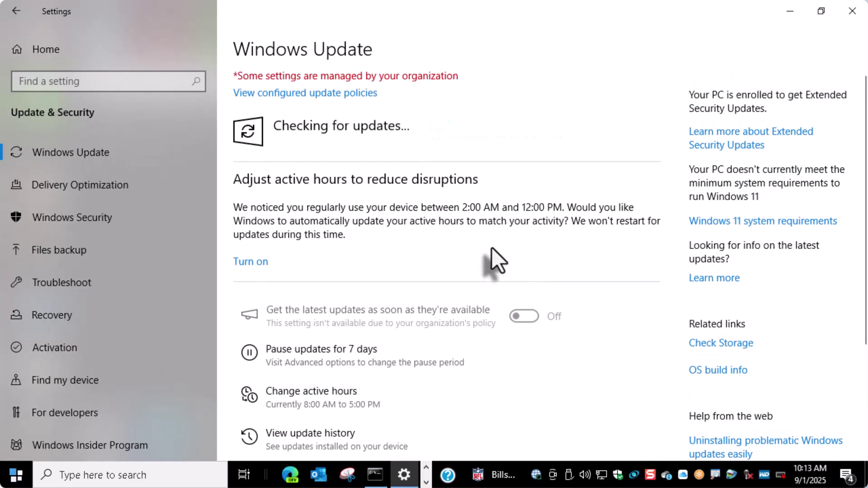